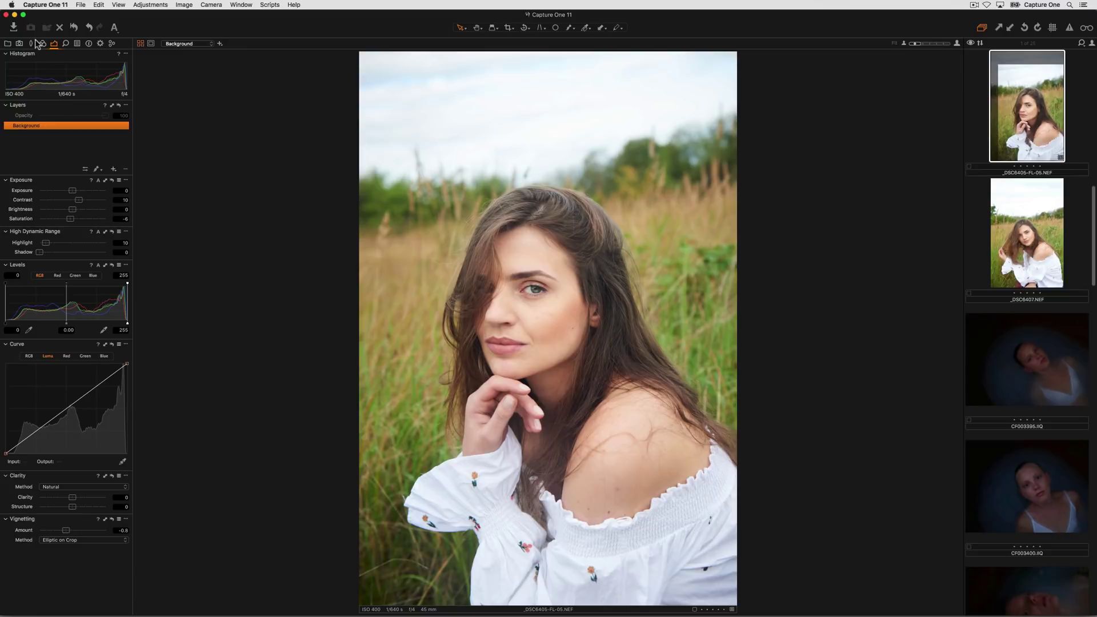
Show the portrait's colour tools, with white balance on Shot at 5308 K
left_click(43, 43)
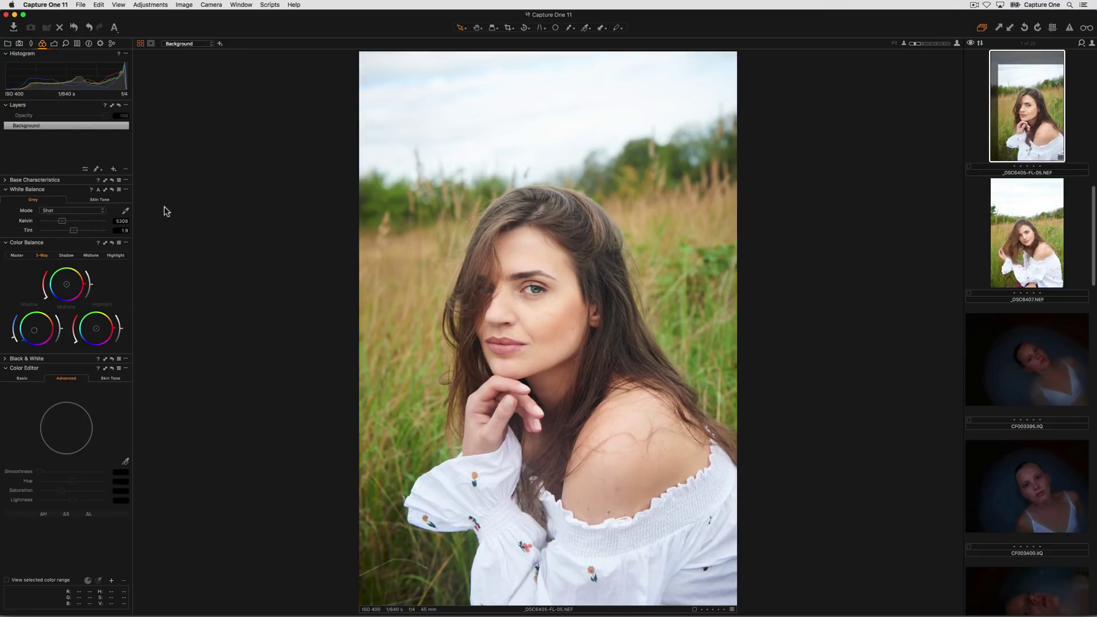
Try the Kelvin slider and WB picker, then return the portrait's white balance to Shot at 5308 K
left_click_drag(62, 222, 65, 222)
left_click(84, 211)
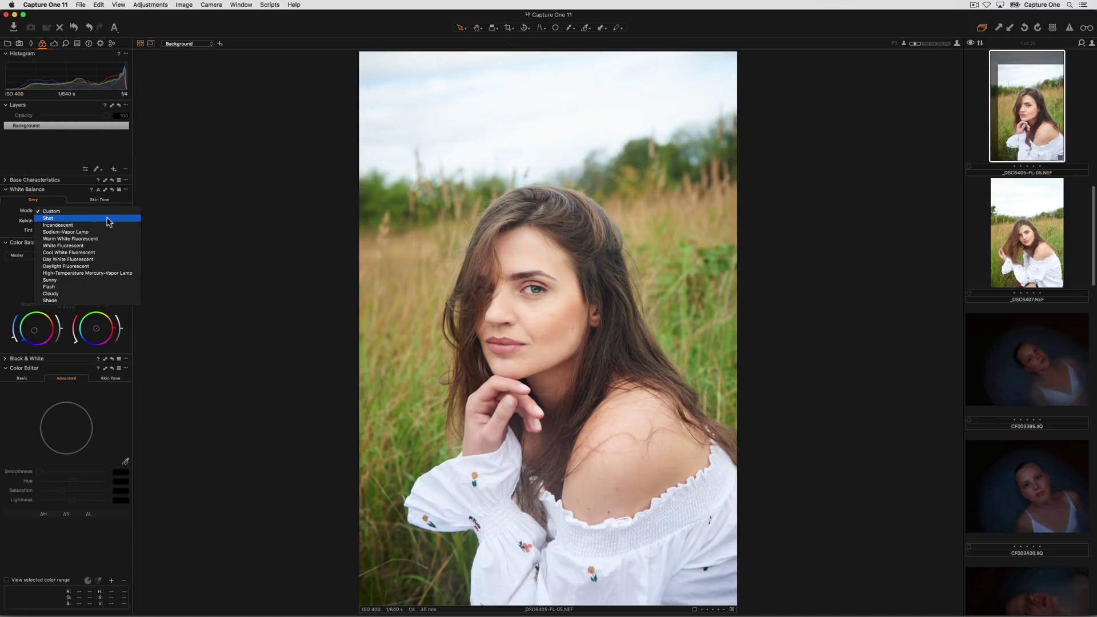
left_click(109, 220)
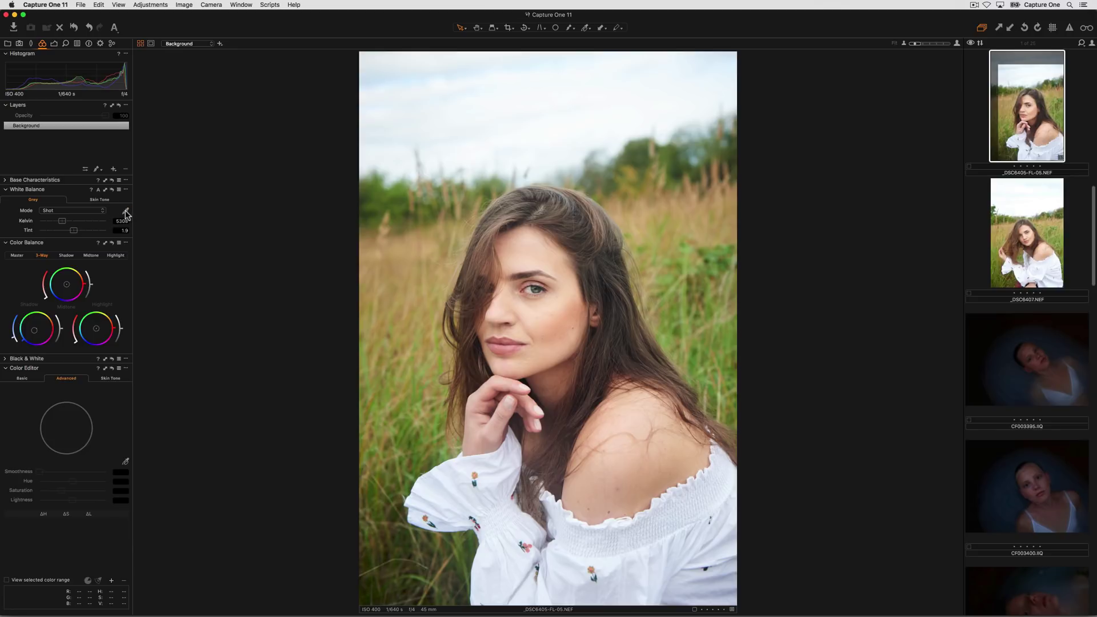
left_click(126, 212)
key("v")
In the Exposure tools, raise the portrait's Contrast slider from 10 to 13
left_click(55, 44)
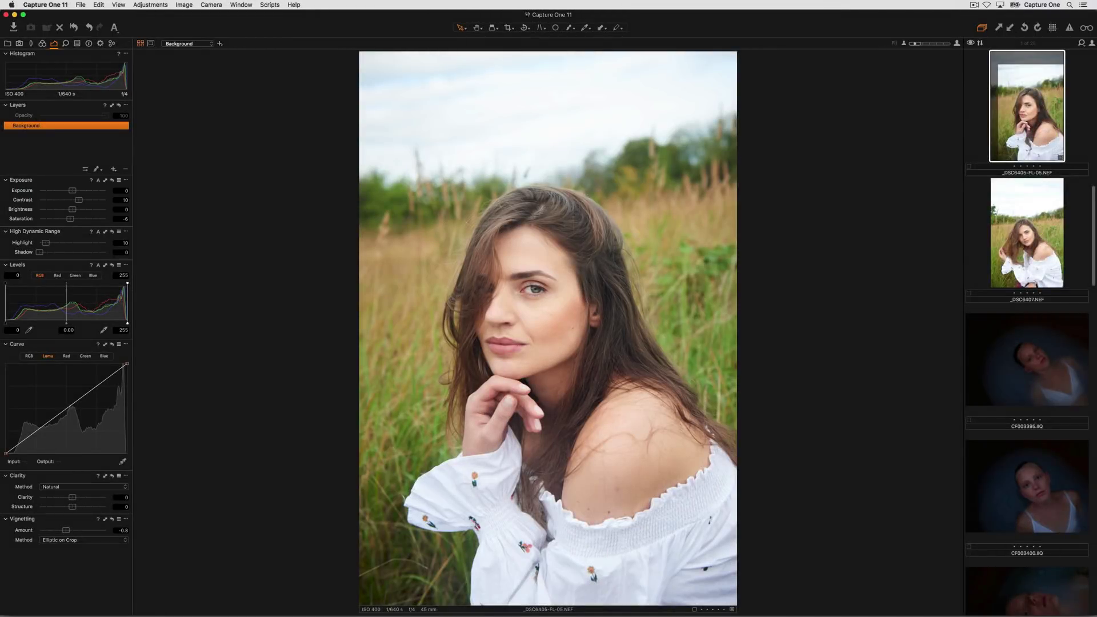
left_click_drag(80, 201, 82, 201)
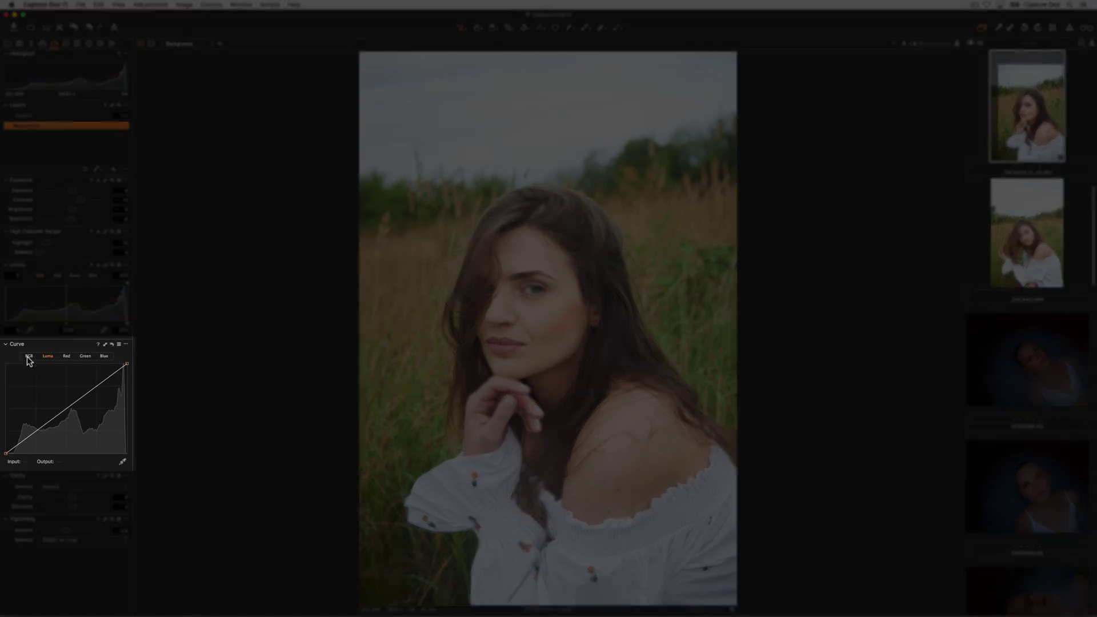
left_click(29, 356)
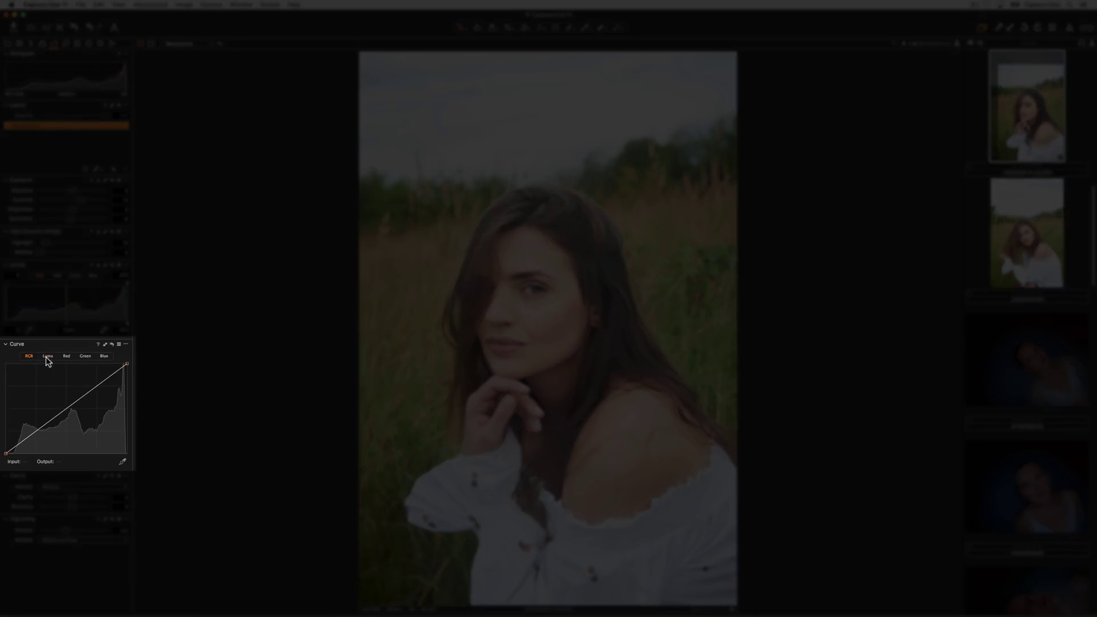
left_click(48, 356)
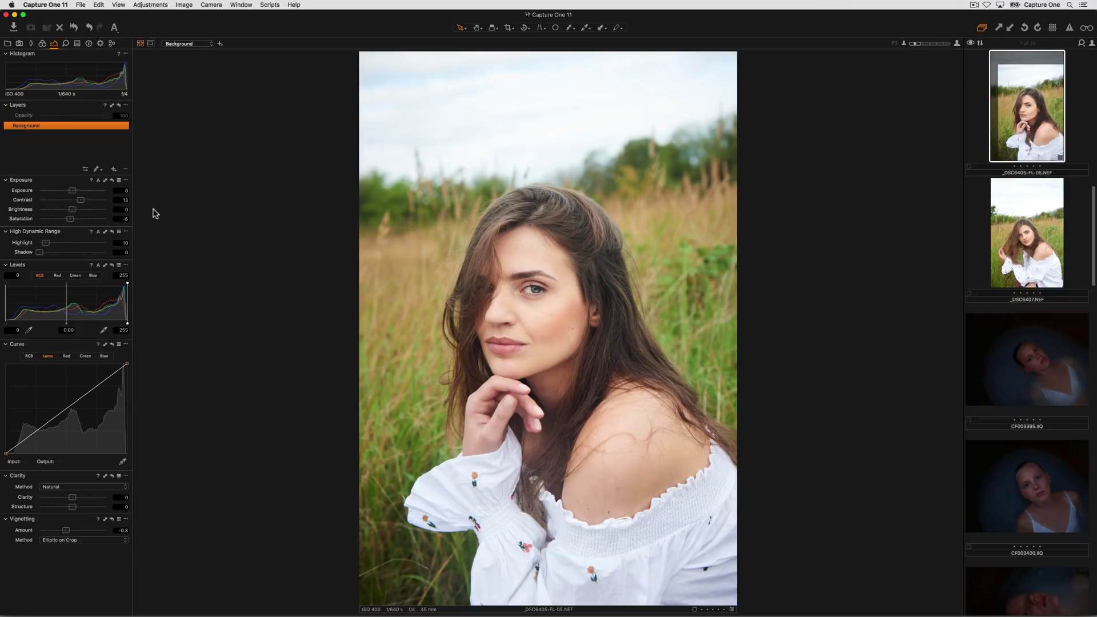
double_click(74, 218)
left_click_drag(74, 219, 71, 221)
Auto-set the portrait's levels to 13–254 and set HDR Highlight 16 and Shadow 11
left_click_drag(128, 326, 127, 319)
left_click(97, 265)
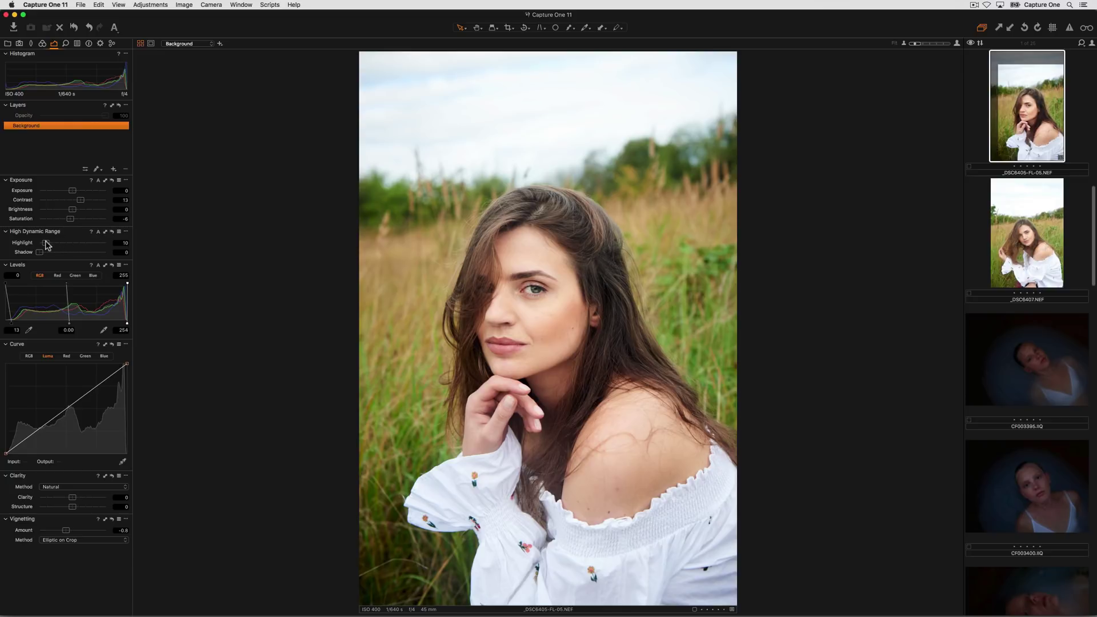
left_click_drag(46, 243, 49, 243)
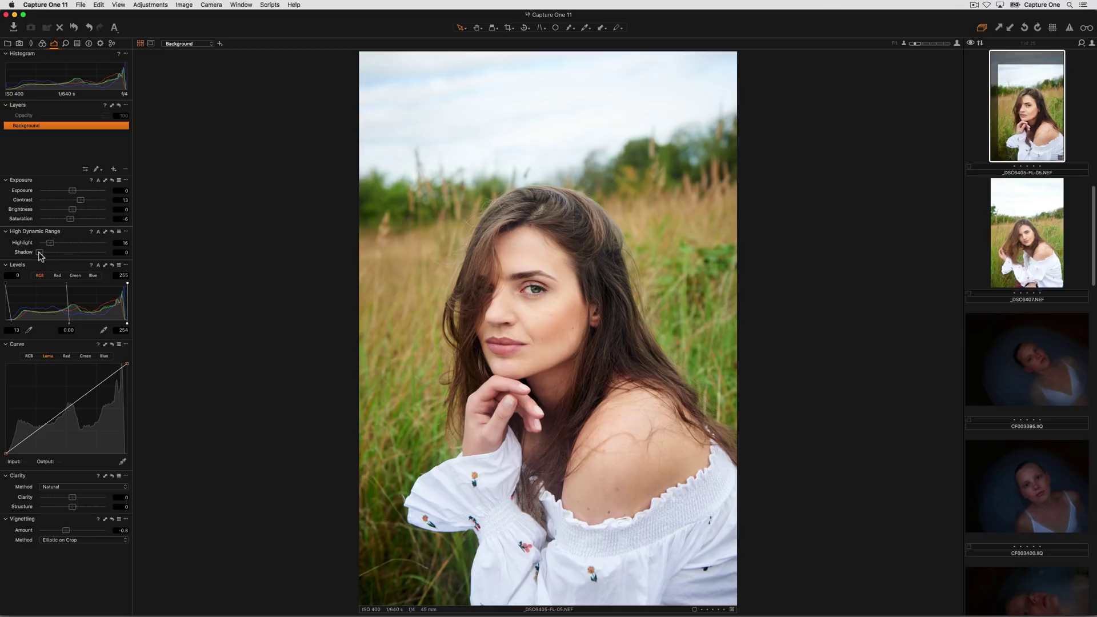
left_click_drag(39, 253, 46, 255)
left_click(179, 252)
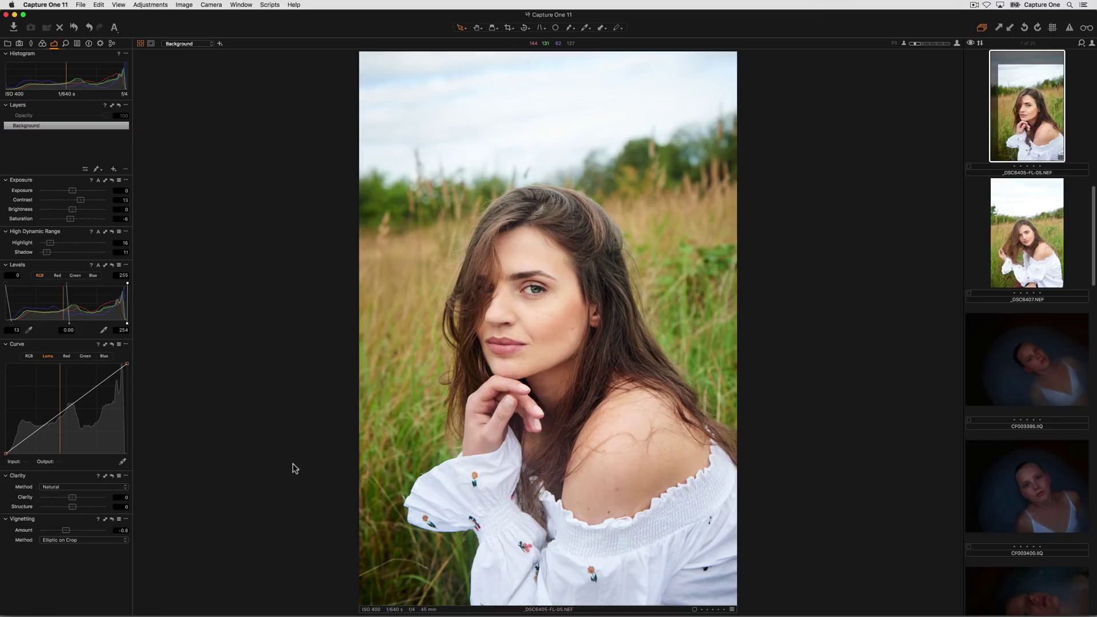
Add about 31 clarity to the portrait using the Natural method
left_click_drag(73, 497, 80, 495)
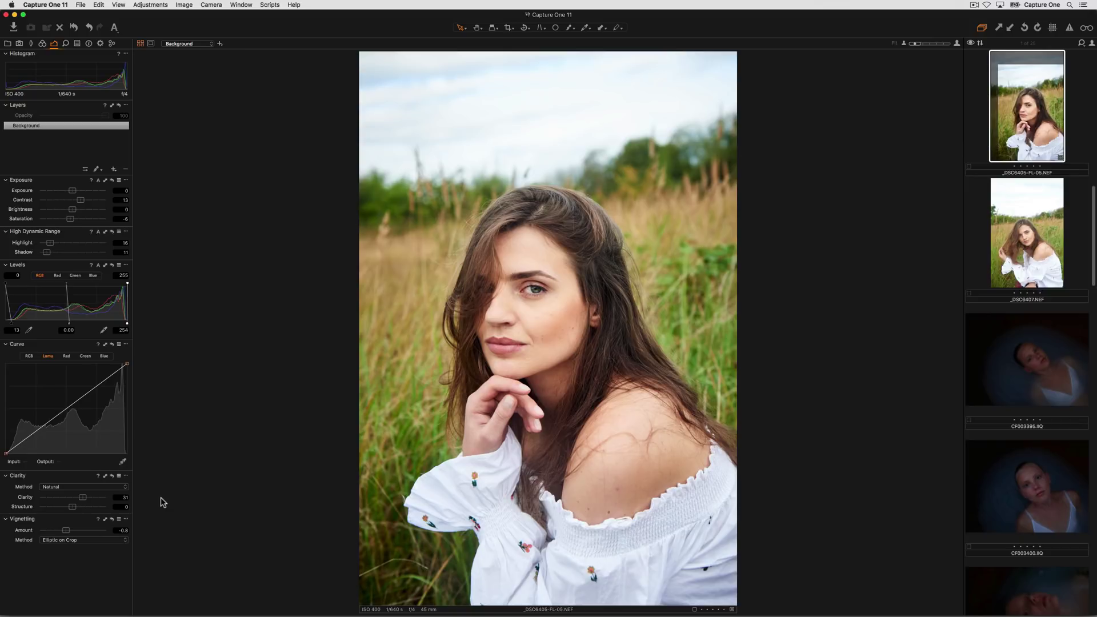
left_click(113, 487)
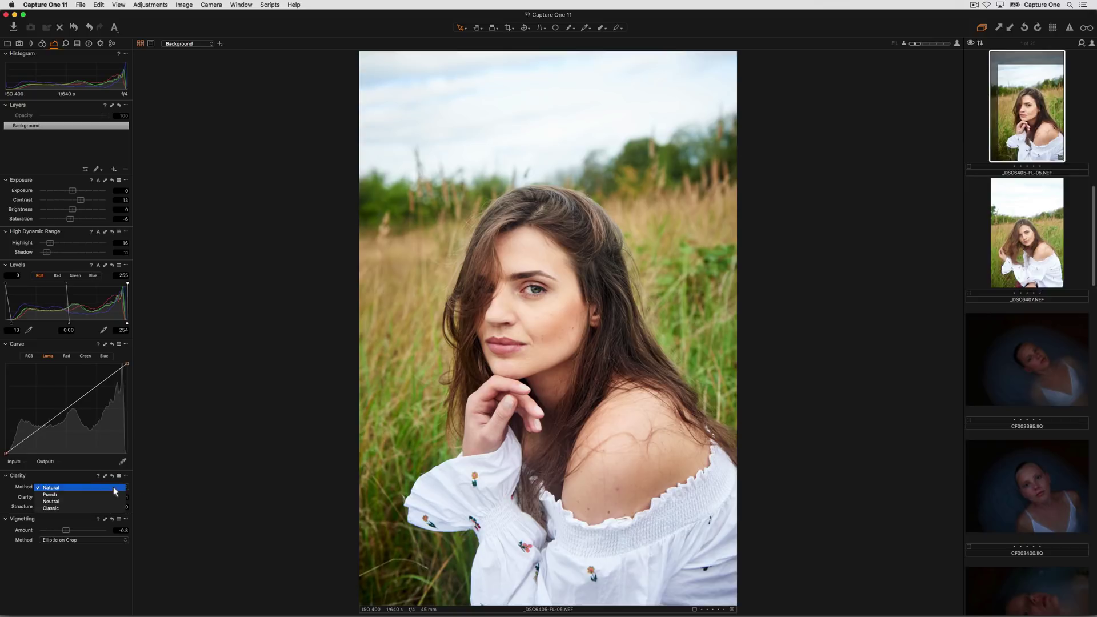
left_click(113, 487)
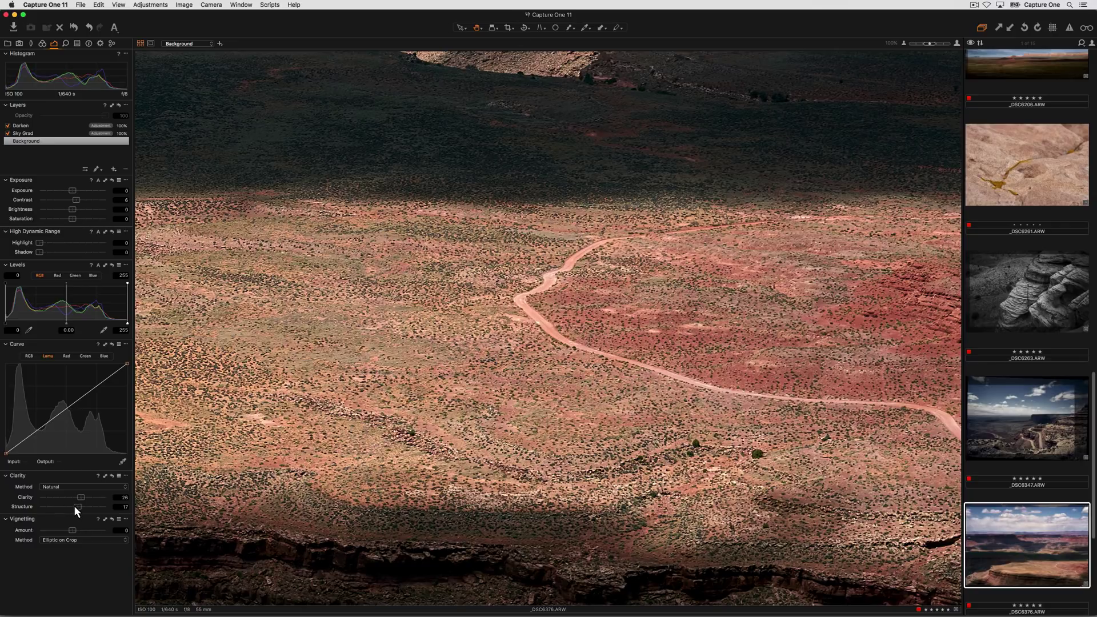
Raise the canyon photo's Structure from 13 to 17
left_click_drag(74, 506, 75, 506)
double_click(17, 506)
key("super+z")
Add a -0.42 Elliptic on Crop vignette to the canyon image fitted in view
left_click(204, 492)
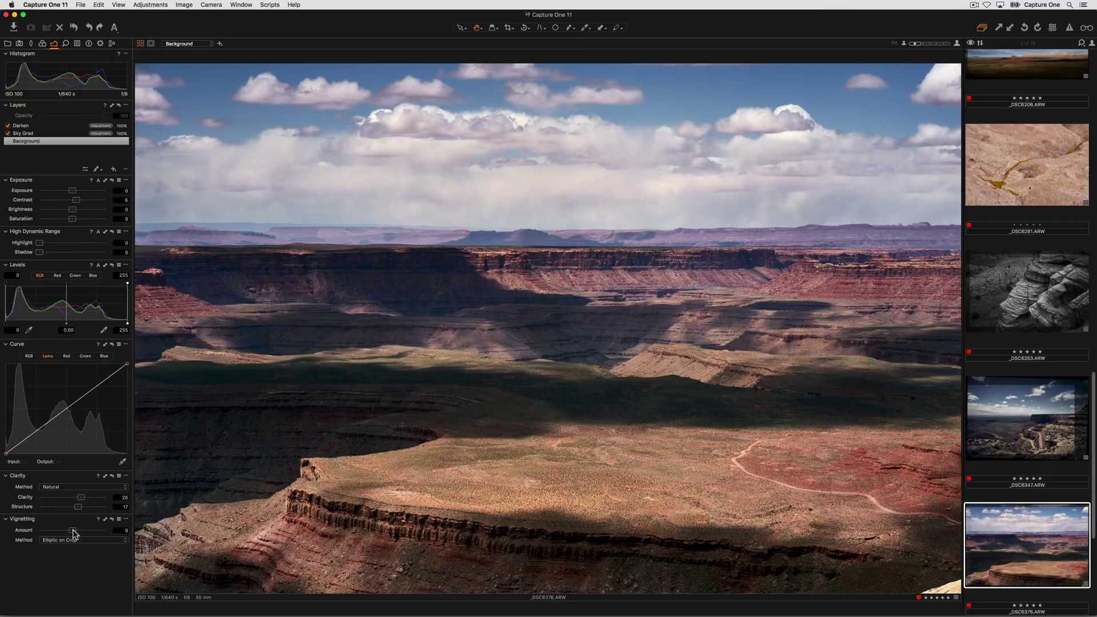
left_click_drag(72, 530, 68, 531)
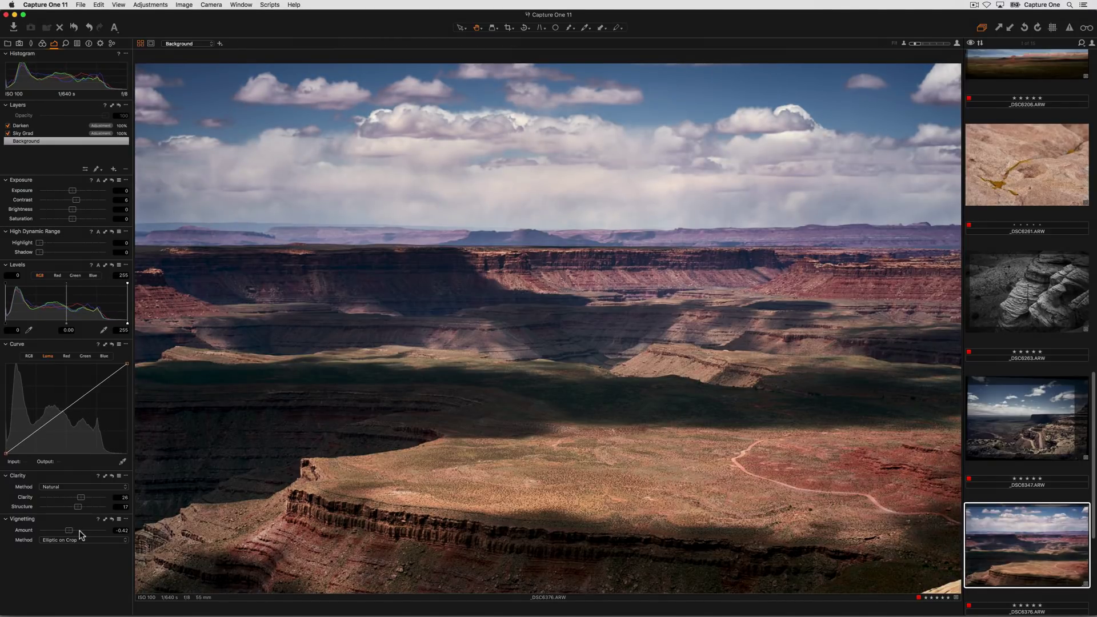
left_click(123, 541)
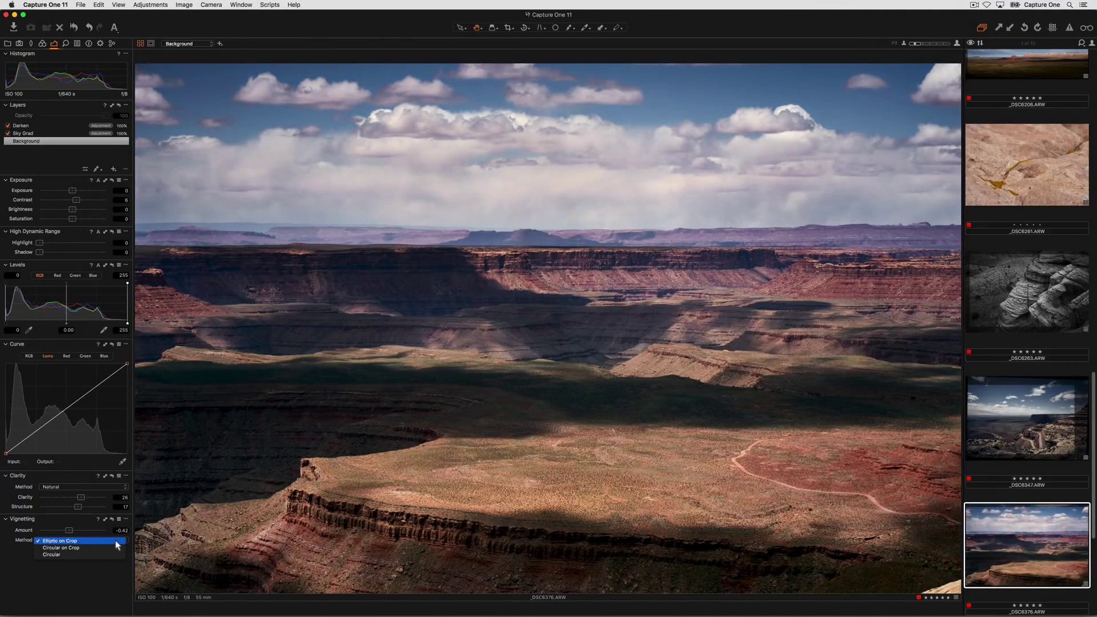
left_click(169, 539)
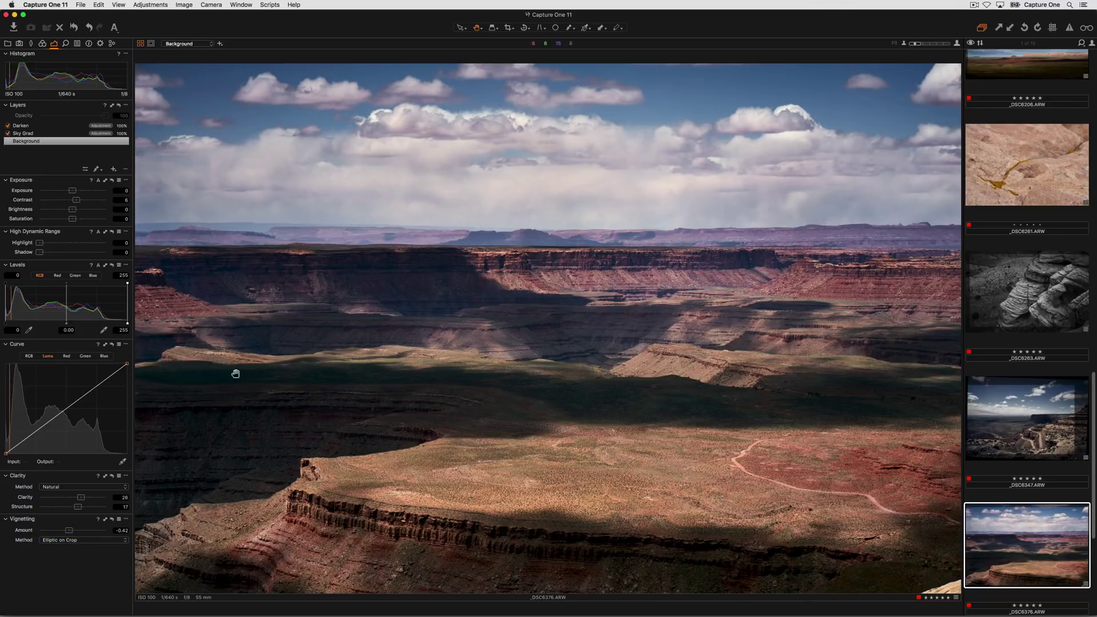
In the Color Editor, lower the canyon photo's blue tones' lightness by 10
left_click(42, 43)
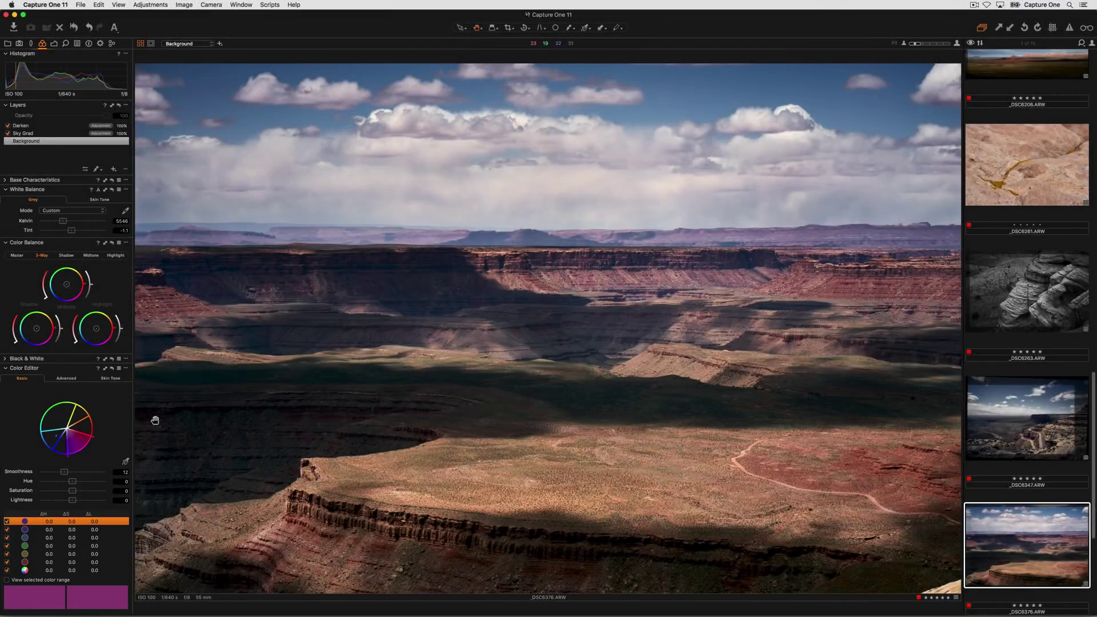
left_click(55, 538)
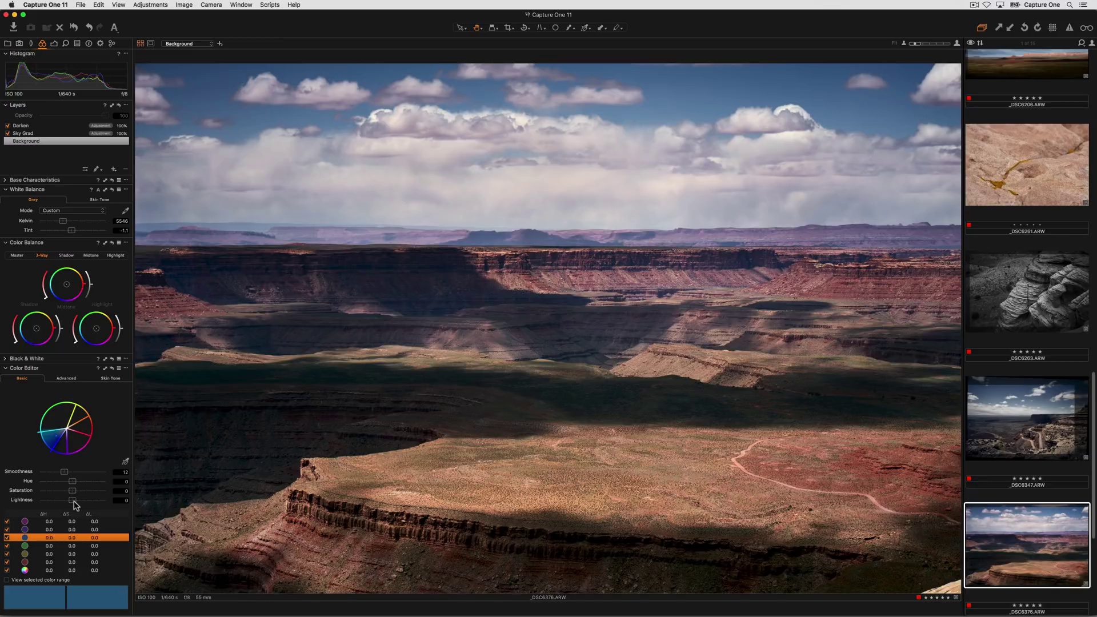
left_click_drag(73, 502, 39, 502)
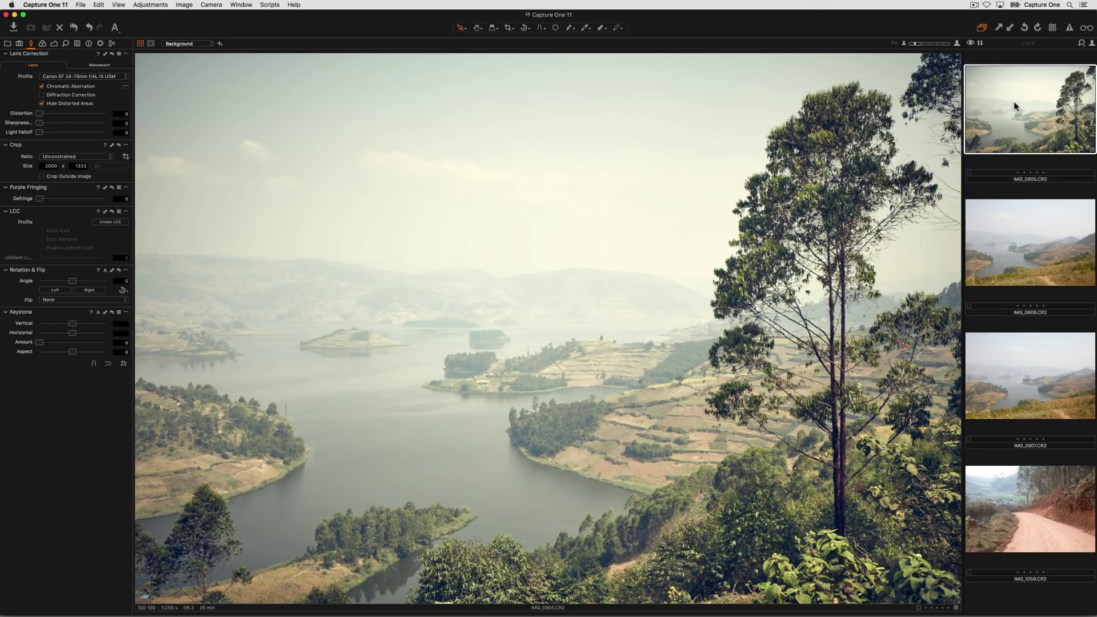
Select all four lake and road images and apply the first lake photo's adjustments to them
left_click(1007, 489, "shift")
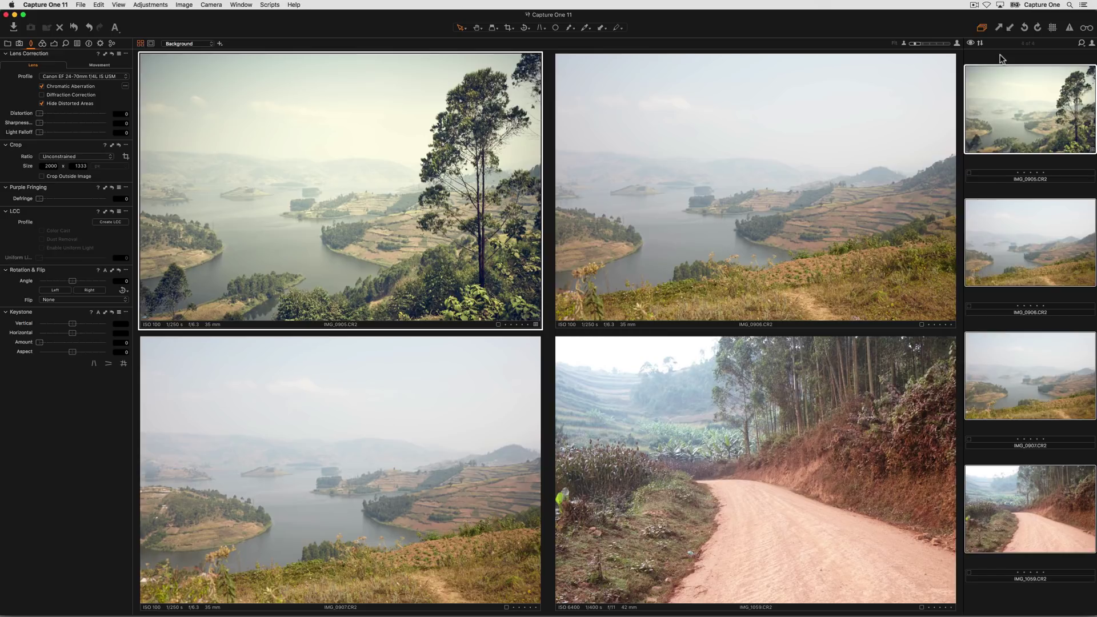
left_click(1011, 29)
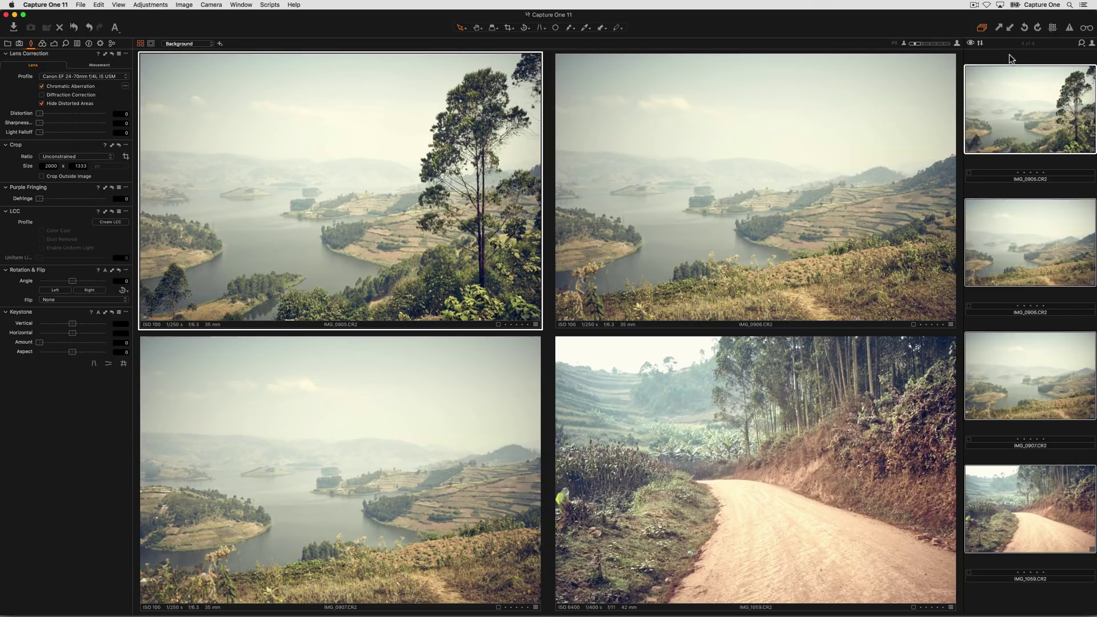
Undo the pasted look, then crop the first lake photo to 2000 × 1330 px
key("super+z")
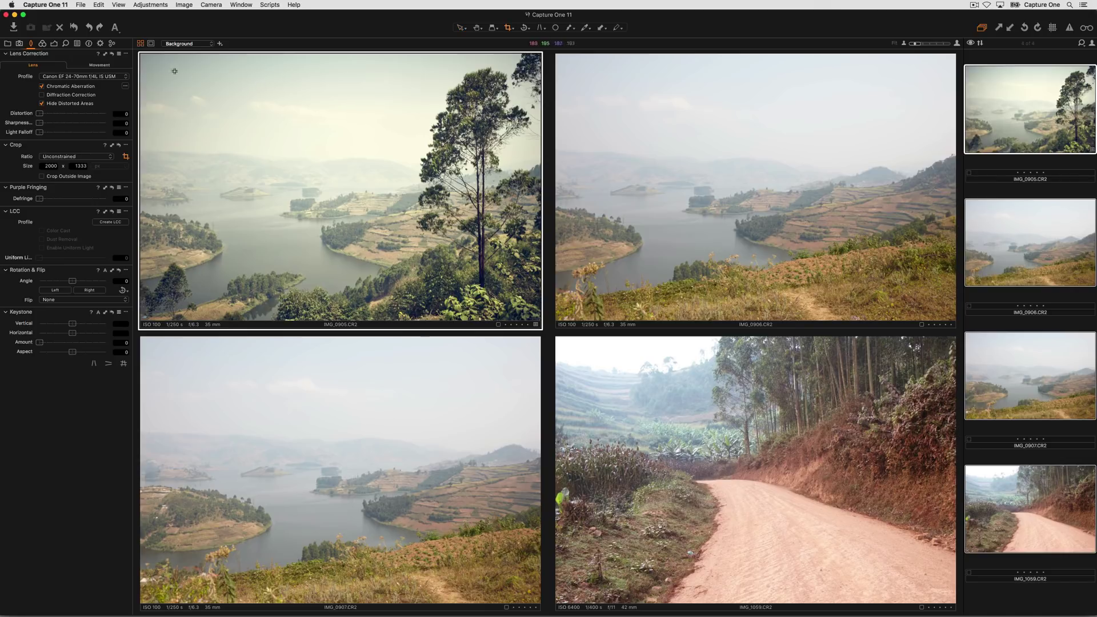
key("c")
left_click_drag(154, 56, 494, 260)
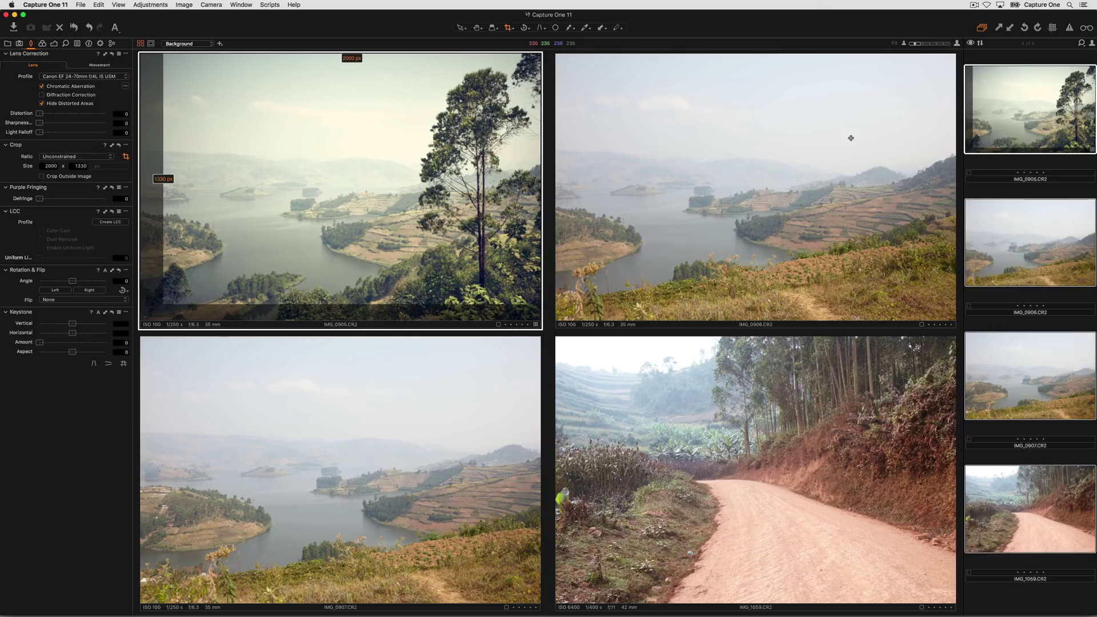
Exclude Composition in the Adjustments Clipboard and apply the lake photo's adjustments to the other three
left_click(77, 44)
scroll(122, 103, "down", 10)
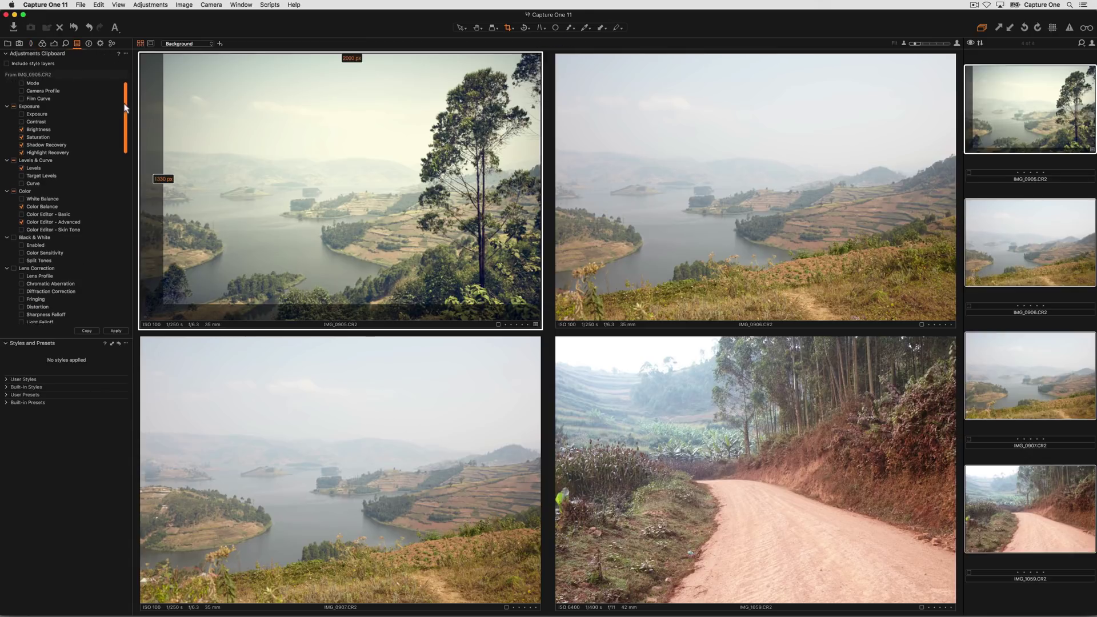
scroll(119, 163, "down", 10)
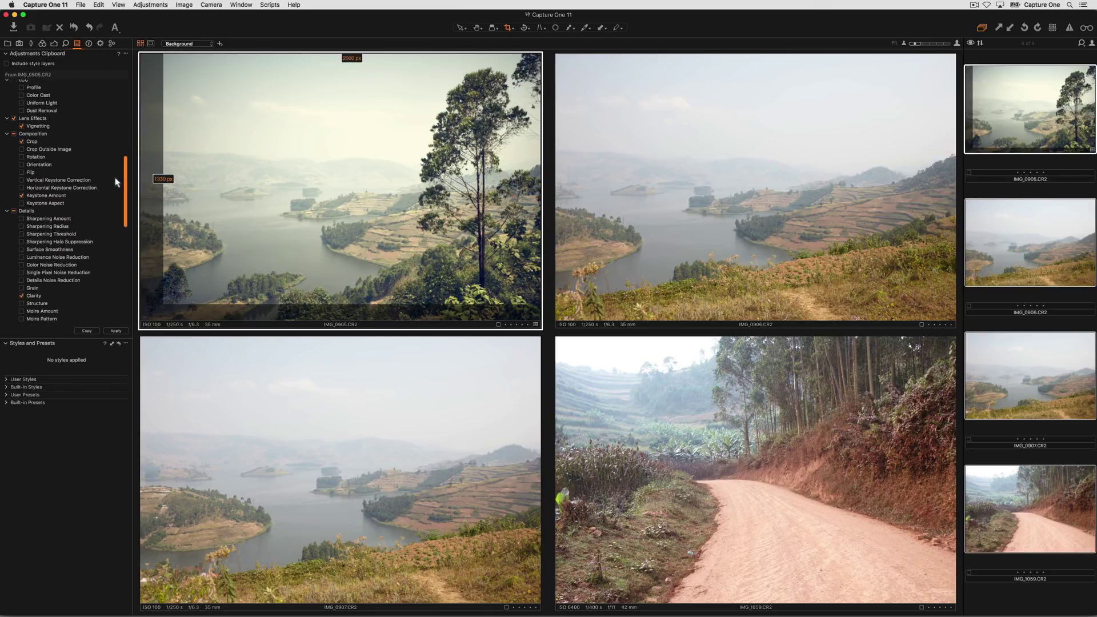
left_click_drag(127, 214, 132, 98)
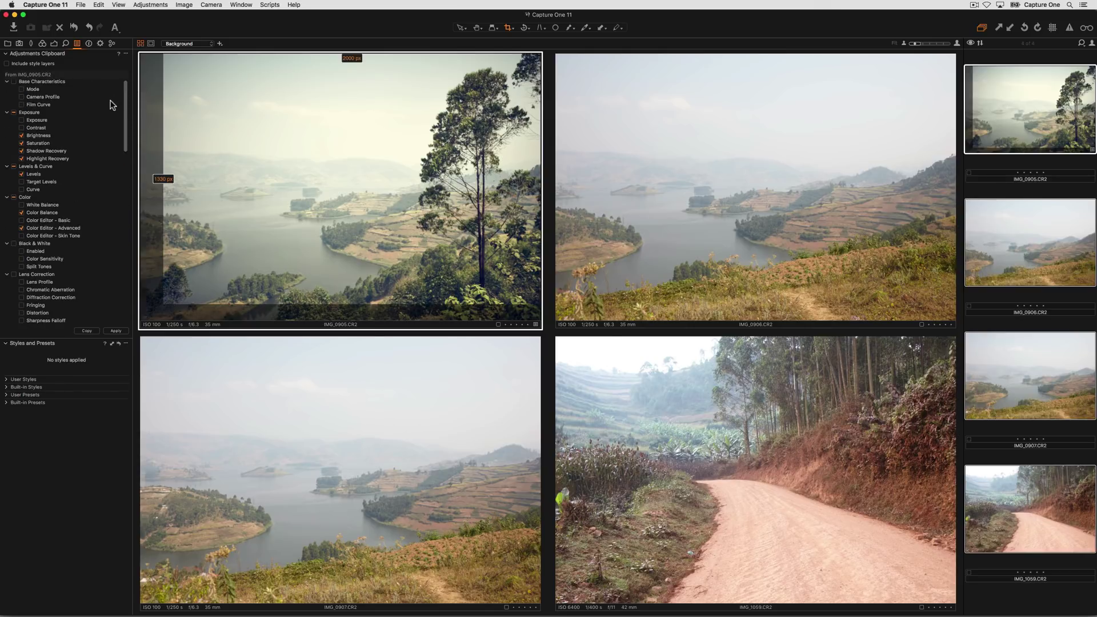
left_click_drag(123, 103, 123, 170)
left_click(15, 200)
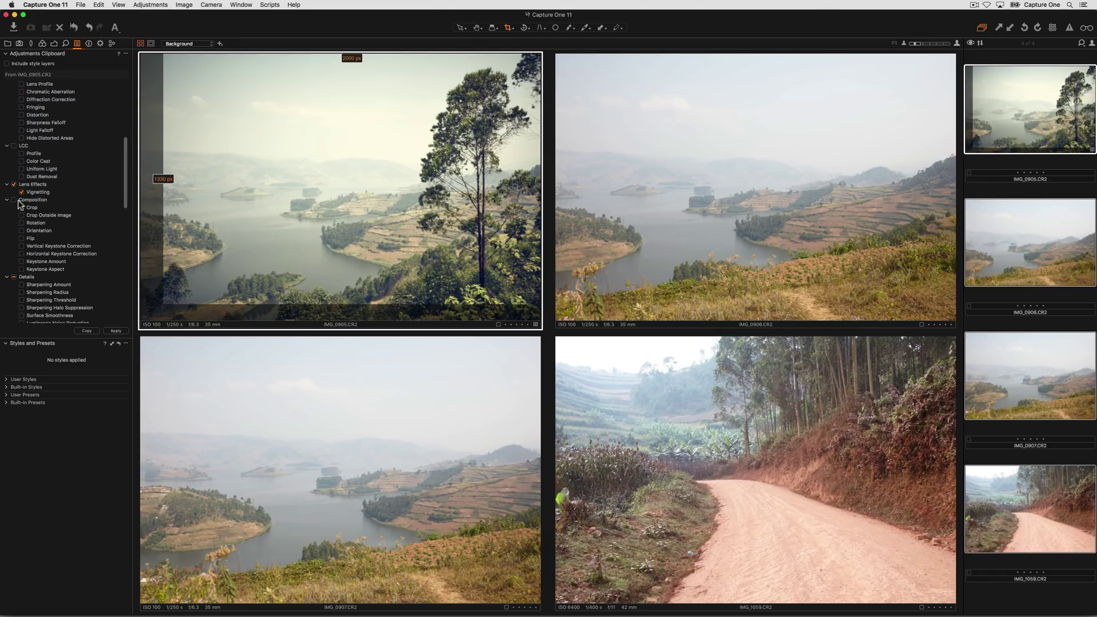
left_click(1007, 31)
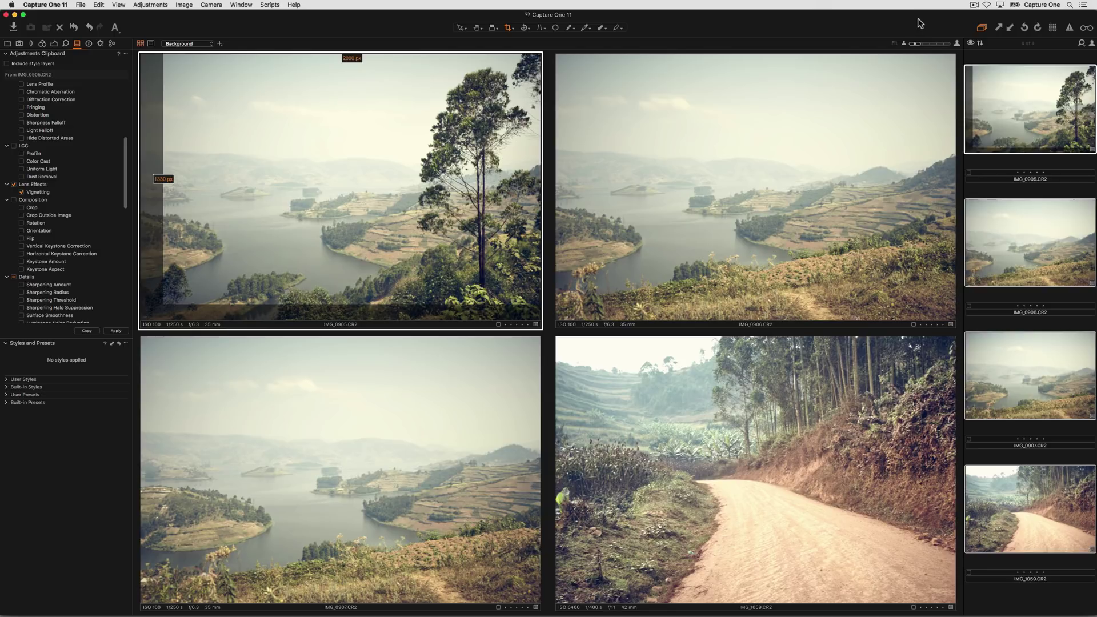
Copy the lake photo's 2000 × 1330 crop to the three other images, then undo and redo to compare
left_click(32, 44)
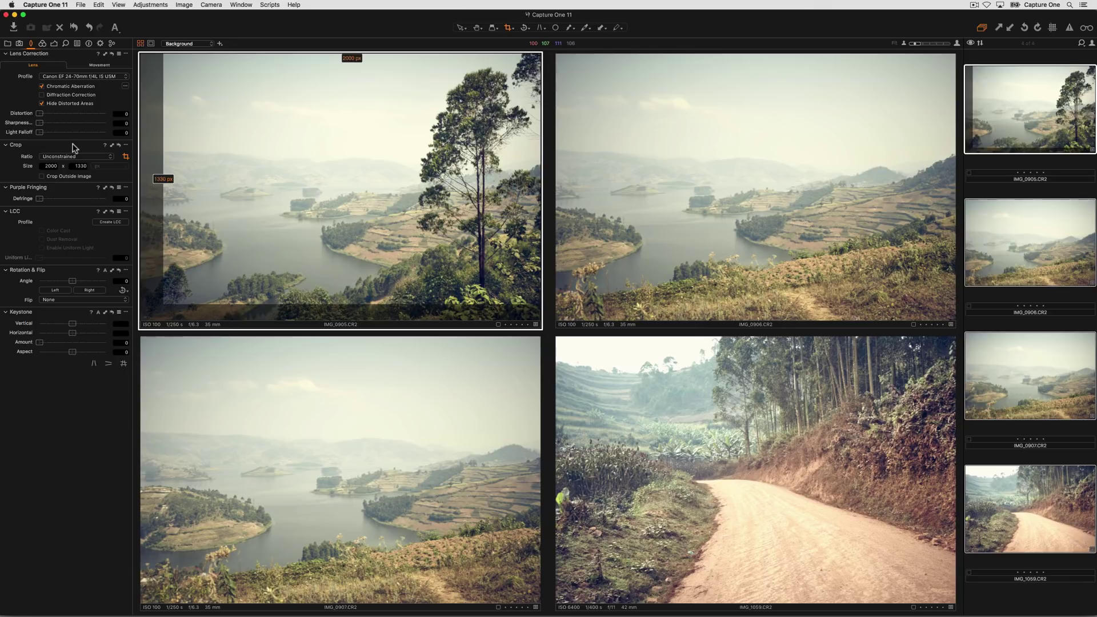
left_click(111, 145)
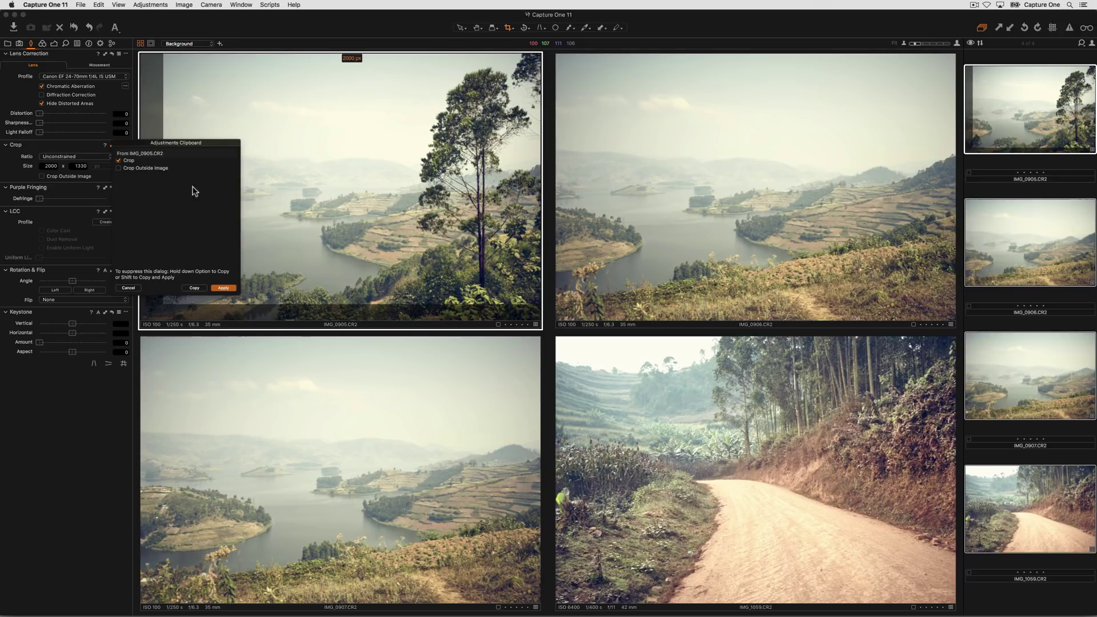
left_click(220, 287)
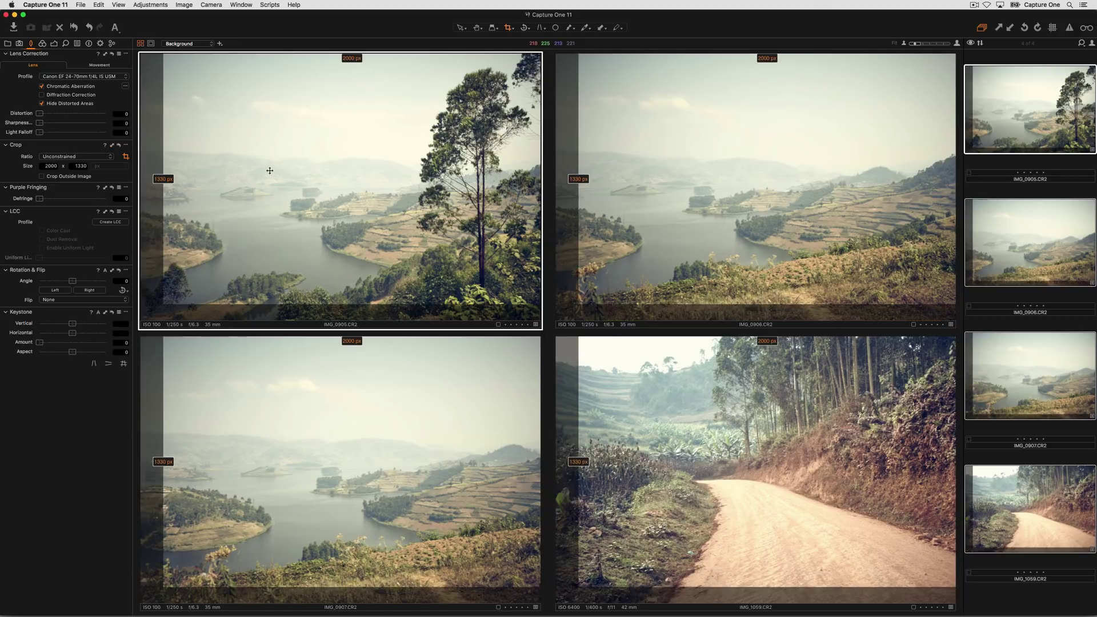
key("super+z")
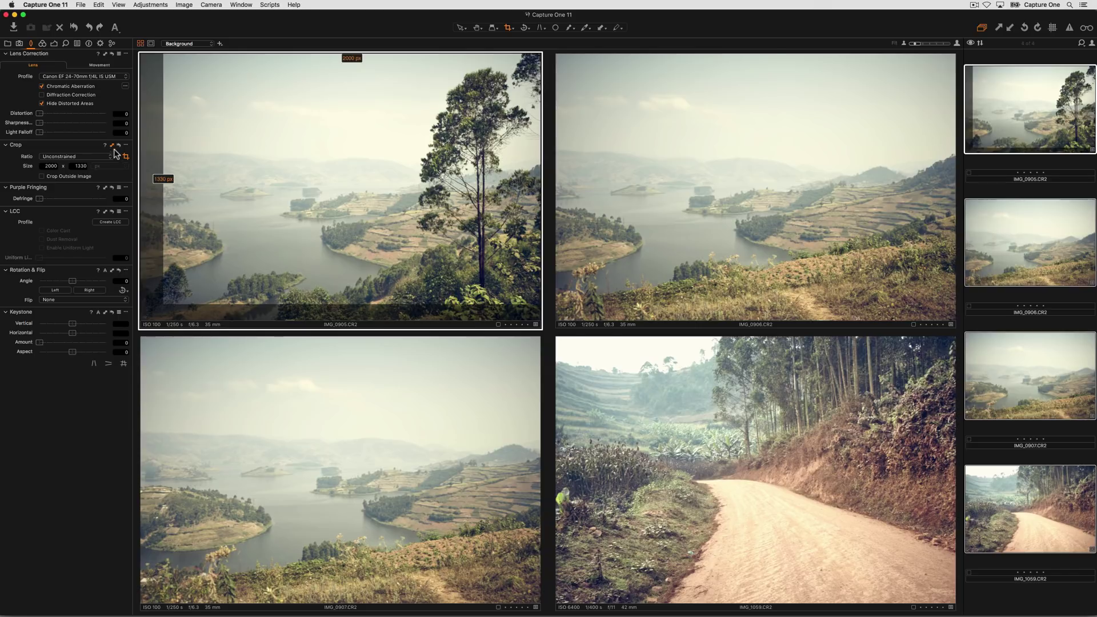
key("super+shift+z")
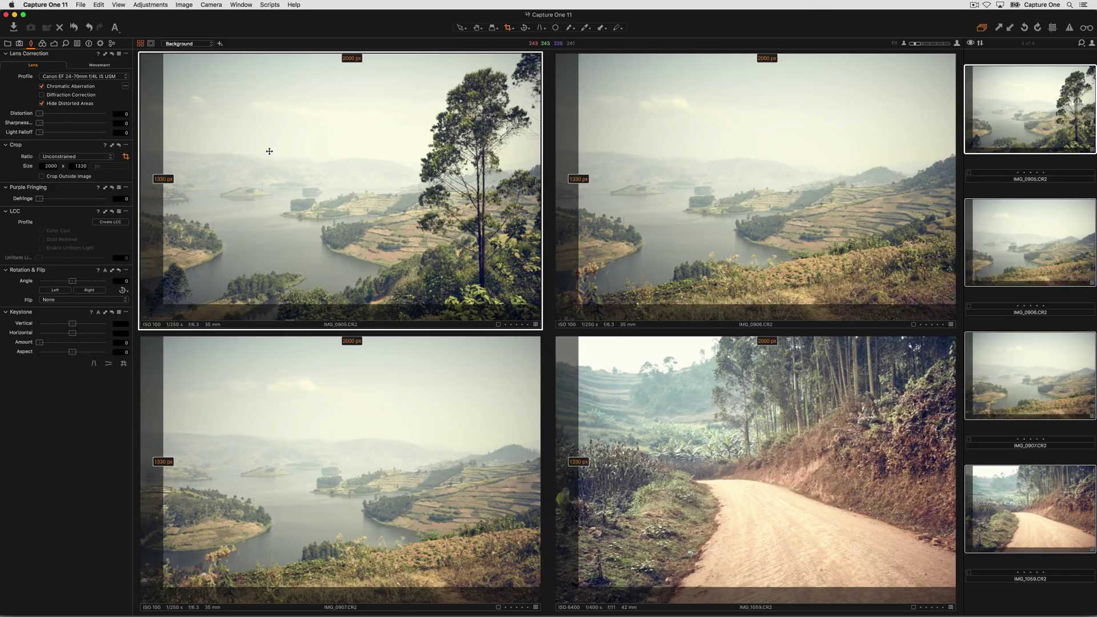